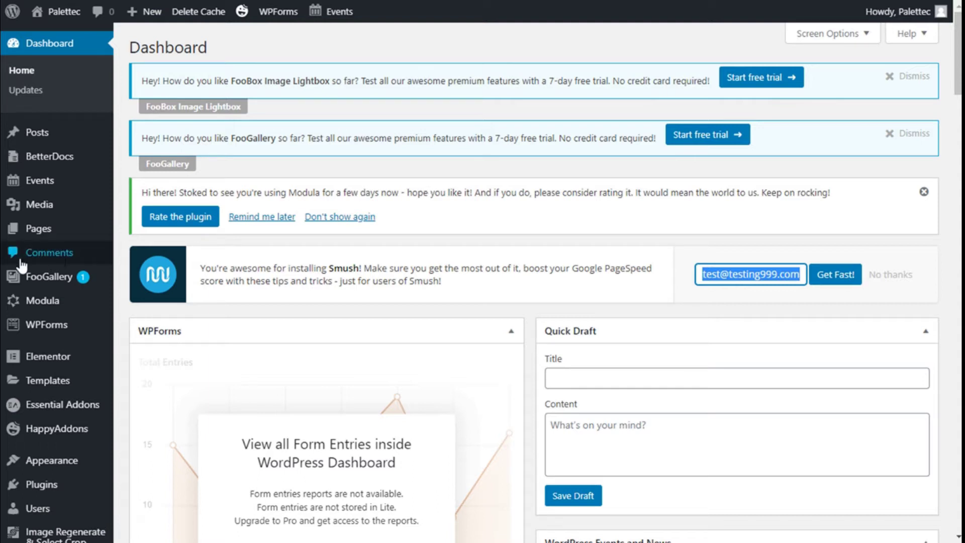
Search the plugin directory for "elementskit" and install and activate the Elements kit Elementor addons plugin.
{"action": "mouse_move", "coordinate": [50, 485]}
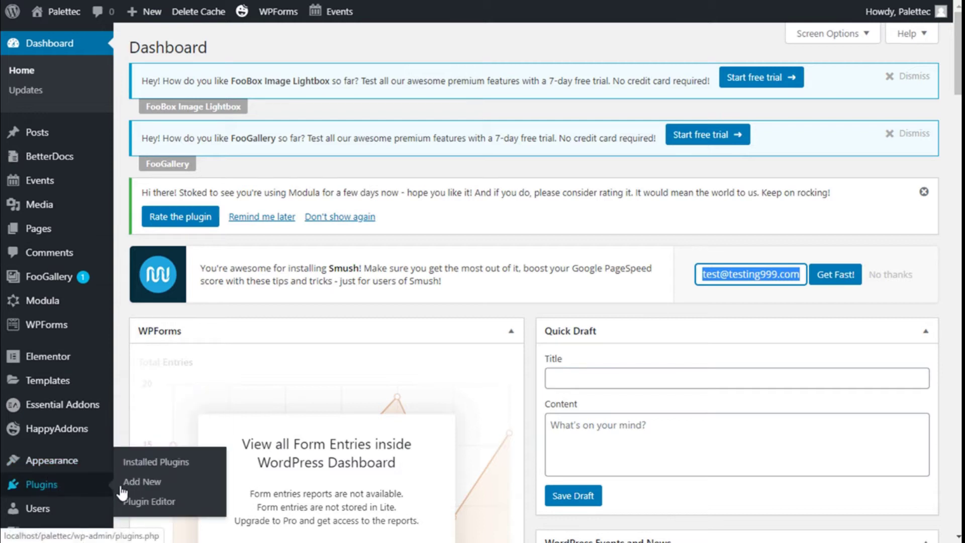
{"action": "left_click", "coordinate": [139, 483]}
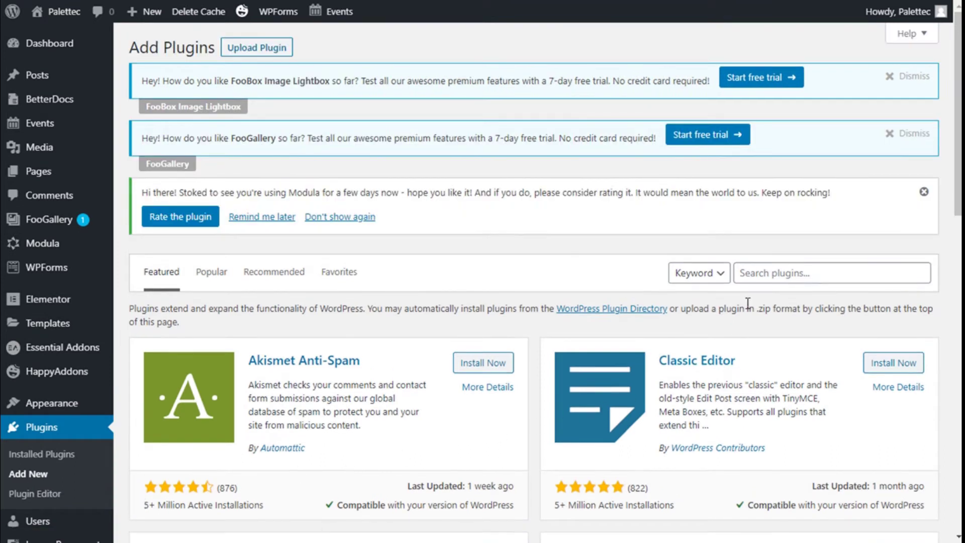
{"action": "left_click", "coordinate": [781, 272]}
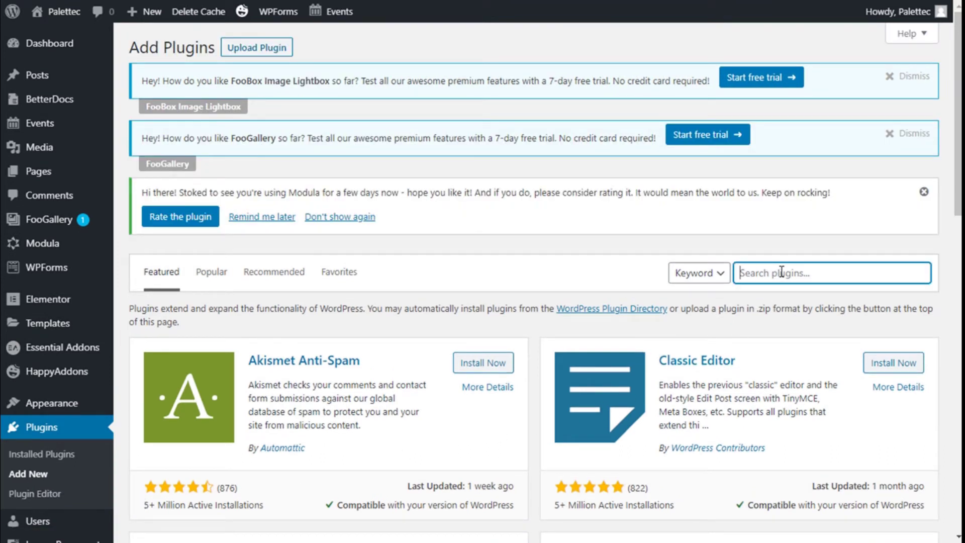
{"action": "type", "text": "elementskit"}
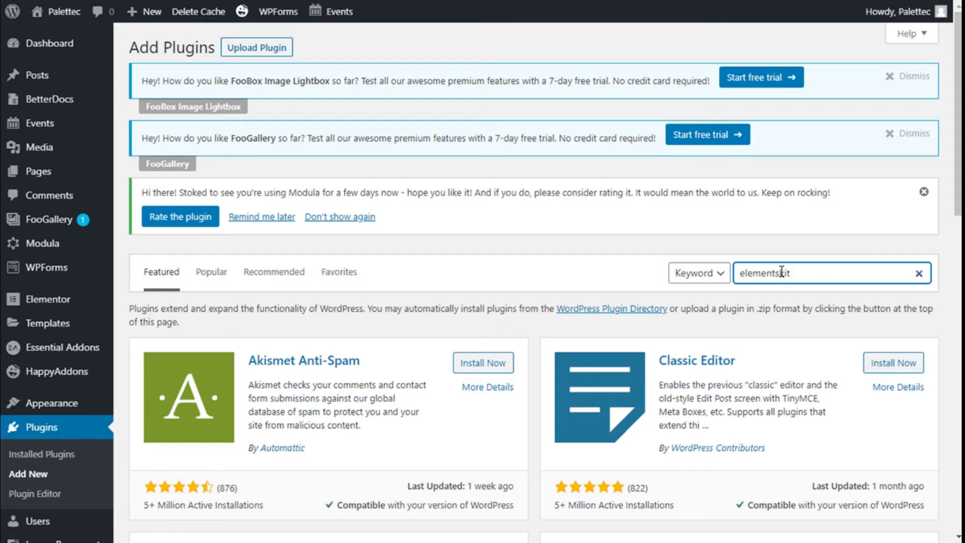
{"action": "scroll", "coordinate": [649, 302], "scroll_direction": "down", "scroll_amount": 2}
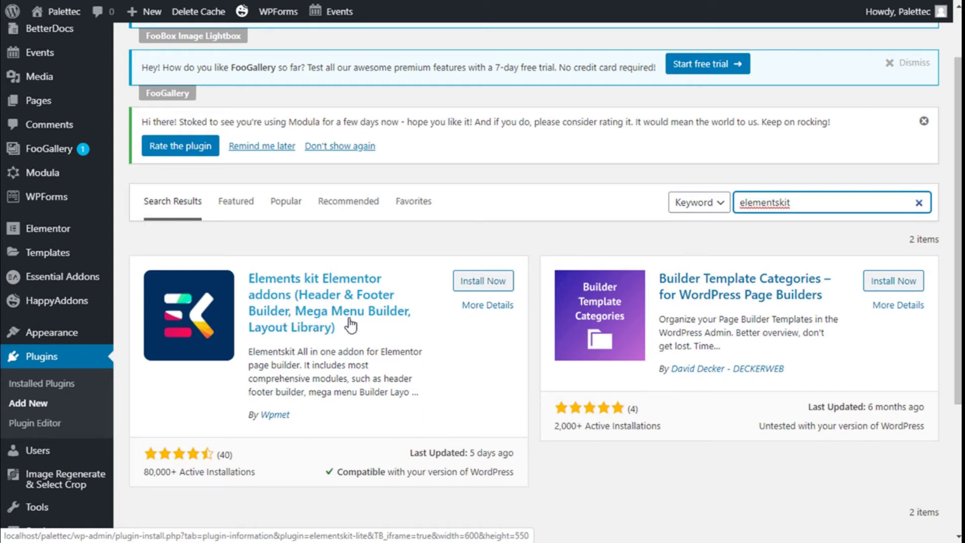
{"action": "left_click", "coordinate": [468, 287]}
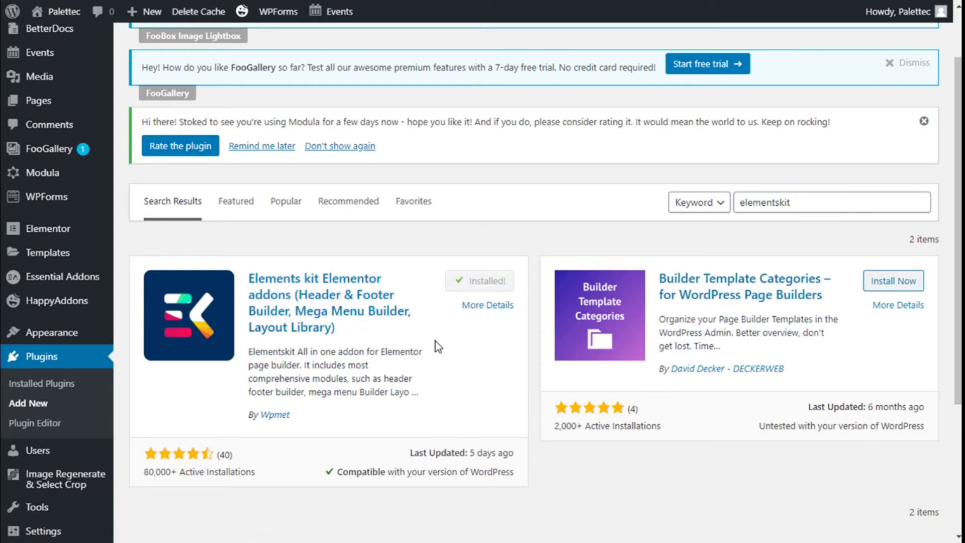
{"action": "left_click", "coordinate": [477, 279]}
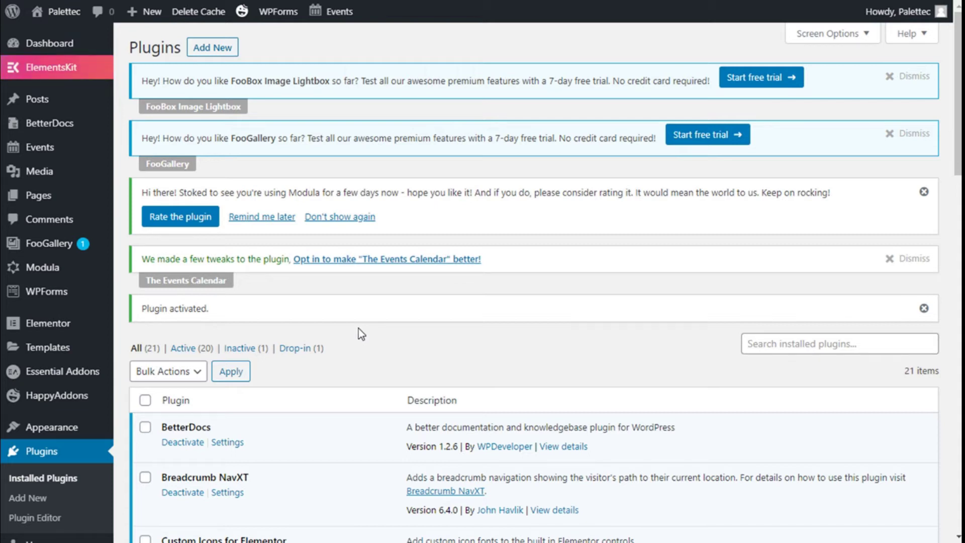
Visit the site's home page and open it for editing with Elementor.
{"action": "mouse_move", "coordinate": [51, 13]}
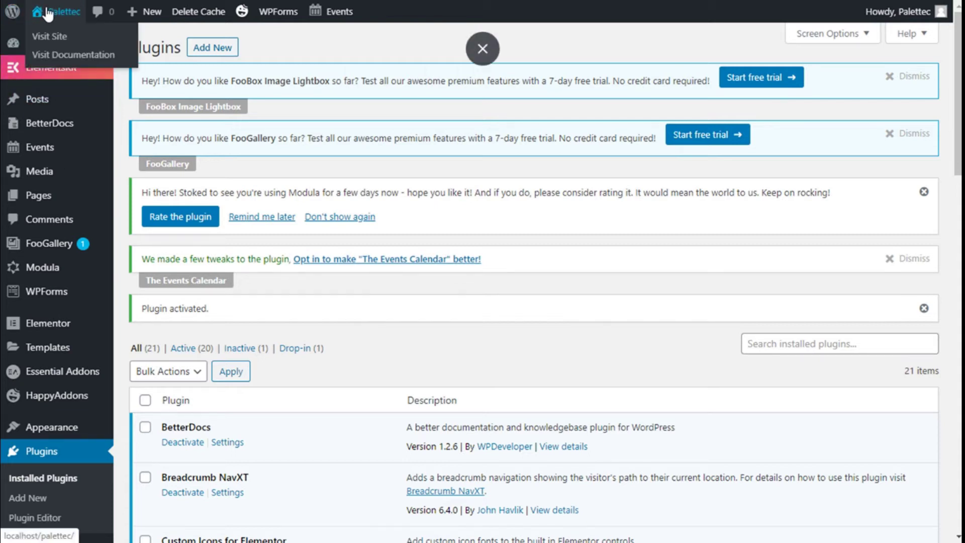
{"action": "left_click", "coordinate": [49, 39]}
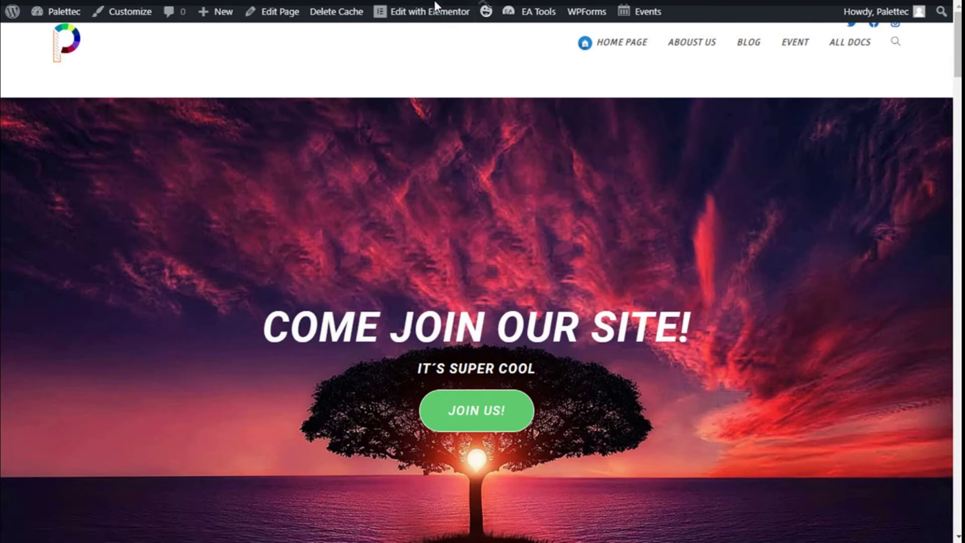
{"action": "mouse_move", "coordinate": [446, 20]}
{"action": "left_click", "coordinate": [450, 15]}
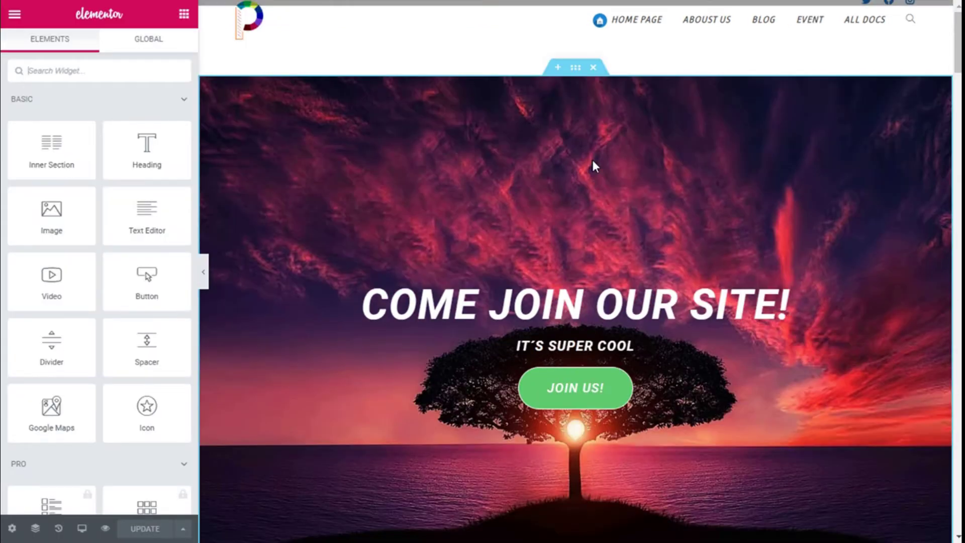
Find the Lottie widget by searching for "lottie" and place it in the empty drop area just above the page footer.
{"action": "scroll", "coordinate": [595, 177], "scroll_direction": "down", "scroll_amount": 15}
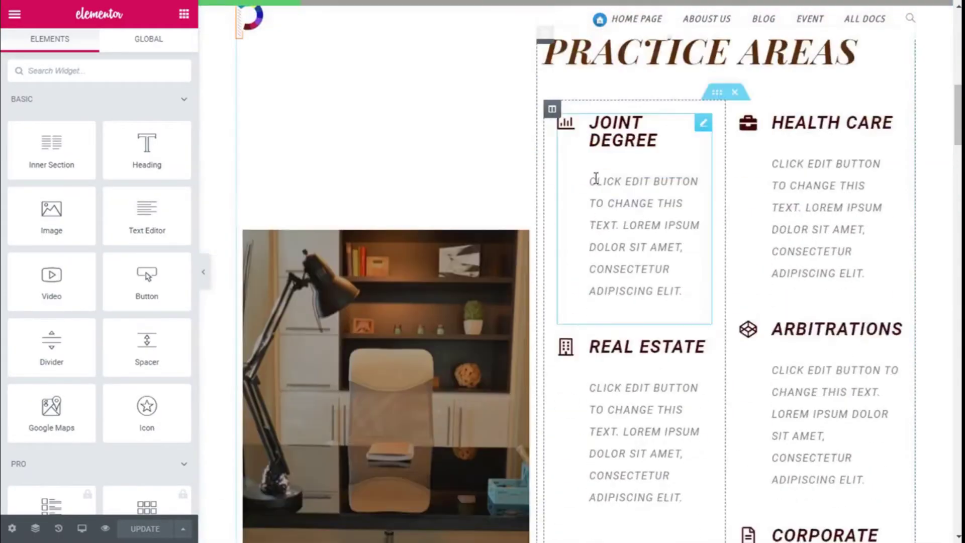
{"action": "scroll", "coordinate": [596, 178], "scroll_direction": "down", "scroll_amount": 20}
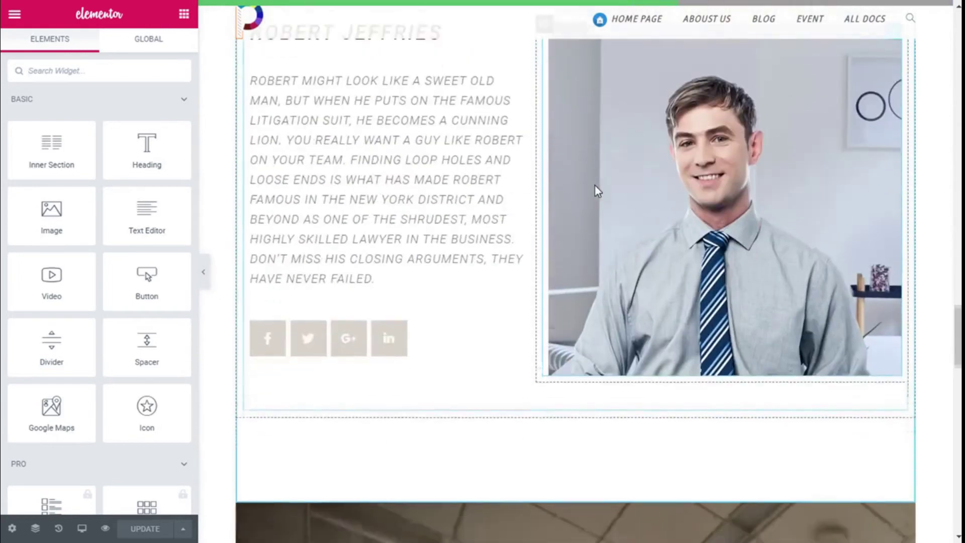
{"action": "scroll", "coordinate": [595, 185], "scroll_direction": "down", "scroll_amount": 12}
{"action": "scroll", "coordinate": [593, 182], "scroll_direction": "up", "scroll_amount": 5}
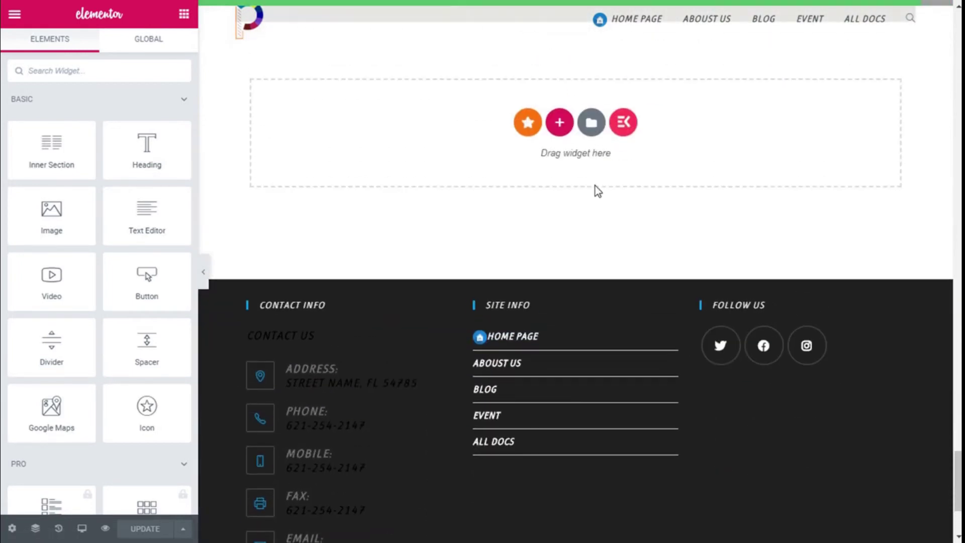
{"action": "scroll", "coordinate": [595, 186], "scroll_direction": "up", "scroll_amount": 1}
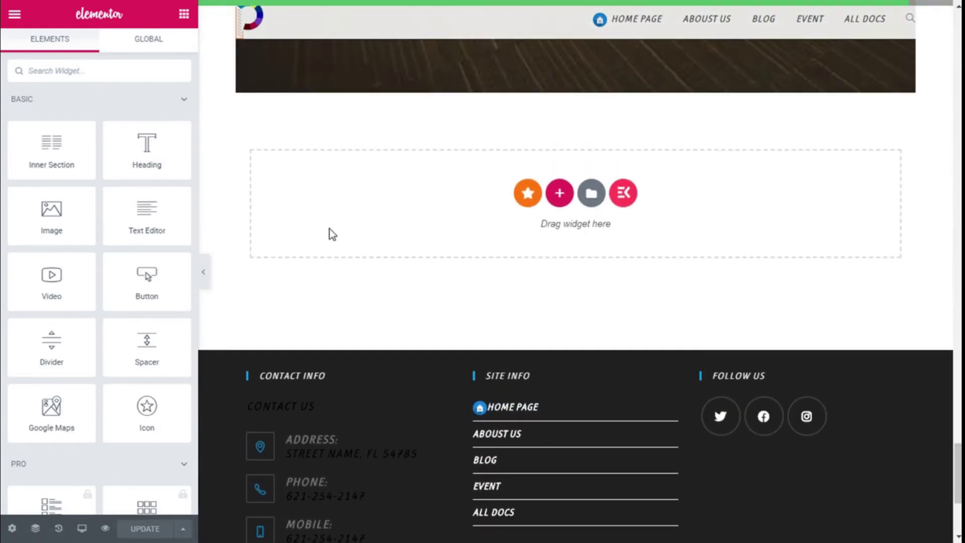
{"action": "left_click", "coordinate": [46, 68]}
{"action": "type", "text": "lott"}
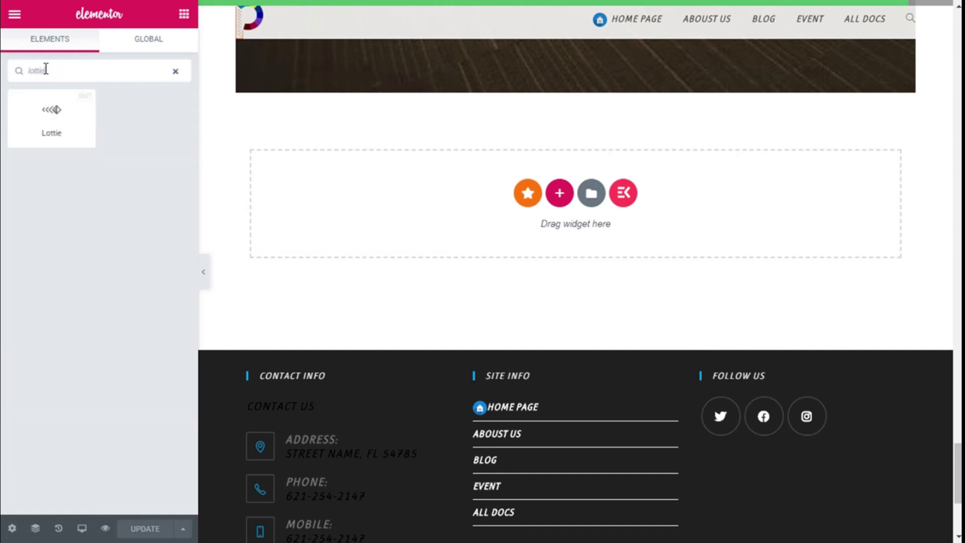
{"action": "type", "text": "ie"}
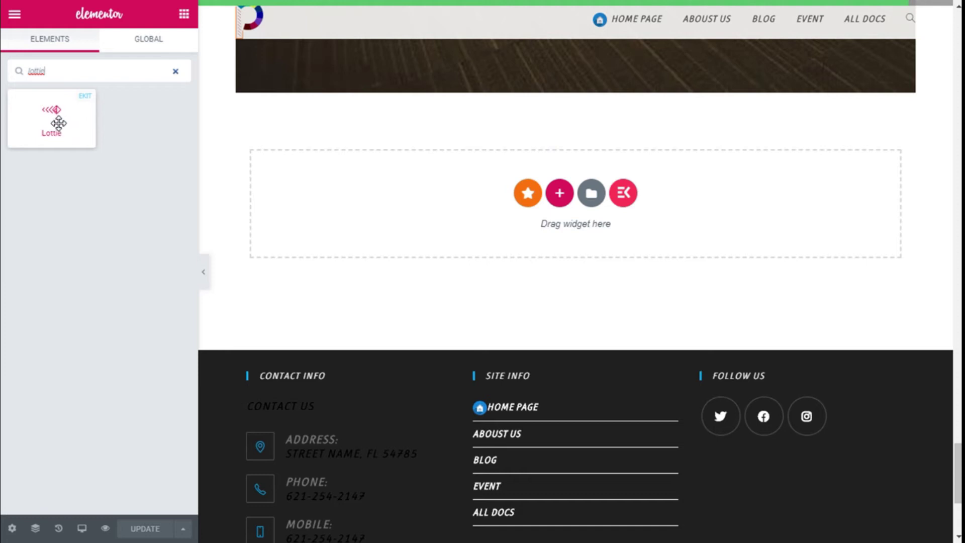
{"action": "left_click_drag", "start_coordinate": [57, 122], "coordinate": [424, 231]}
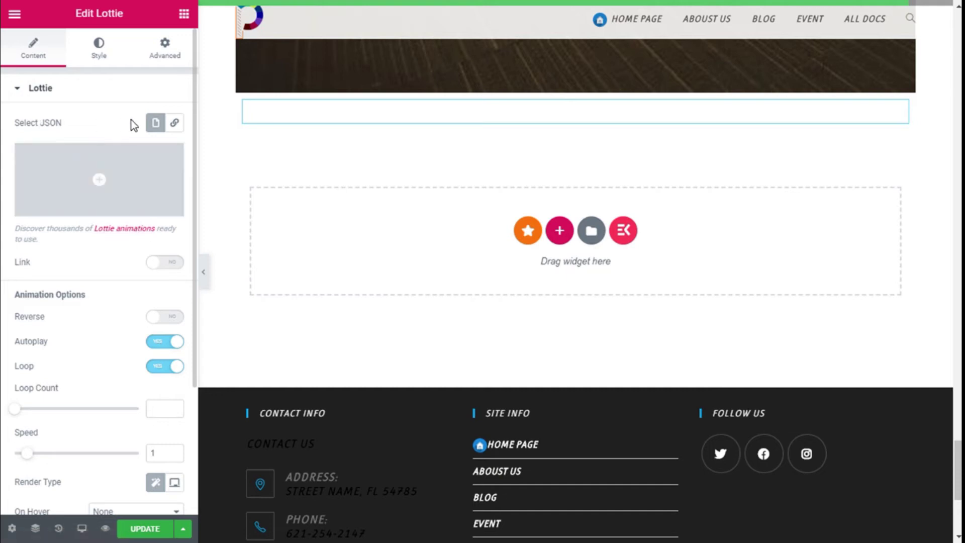
Load 21555-wondershare-landing-page.json from the media library as the Lottie widget's animation file.
{"action": "left_click", "coordinate": [174, 124]}
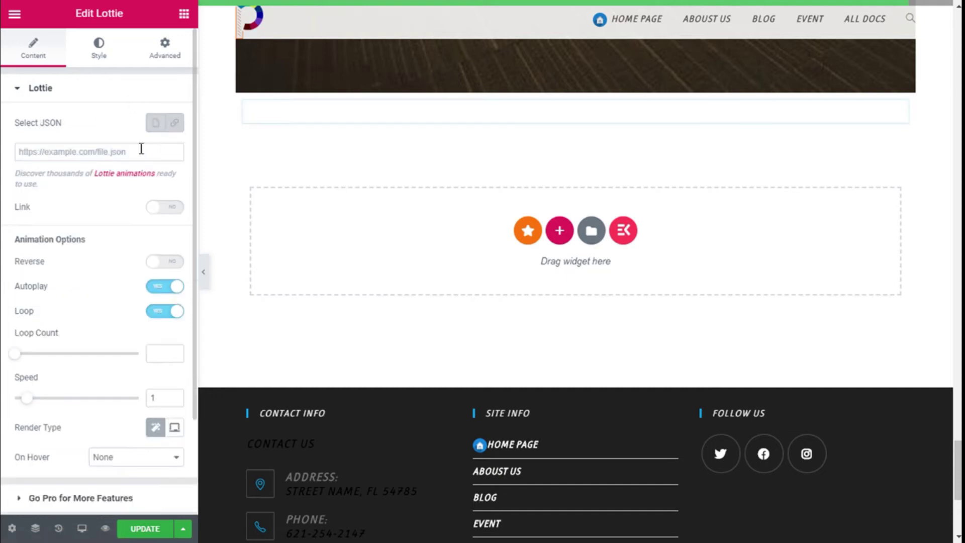
{"action": "left_click", "coordinate": [155, 123]}
{"action": "left_click", "coordinate": [90, 179]}
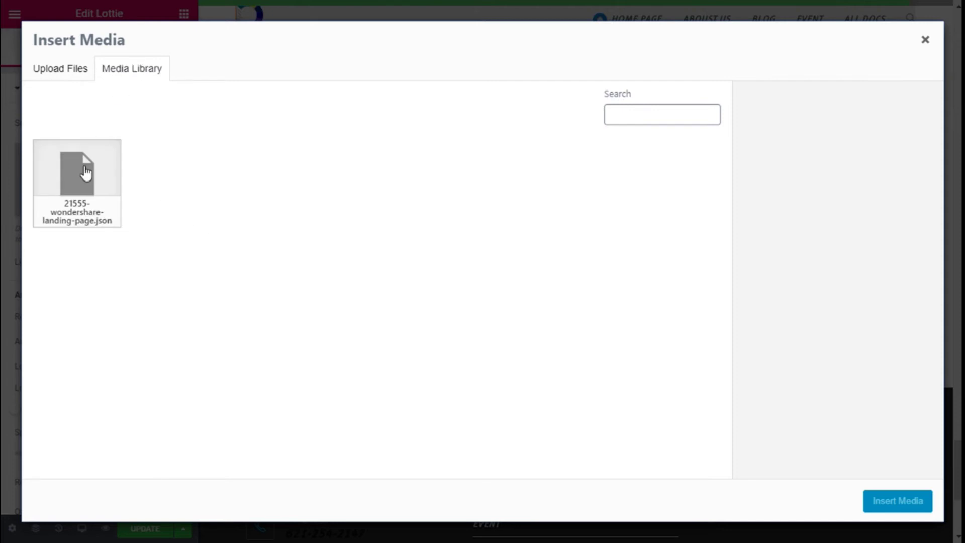
{"action": "left_click", "coordinate": [86, 172]}
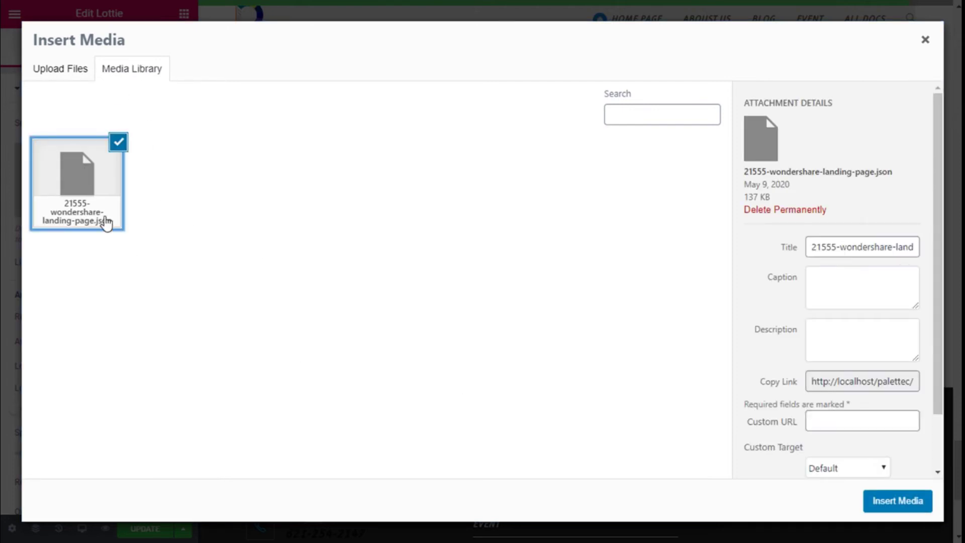
{"action": "left_click", "coordinate": [919, 508]}
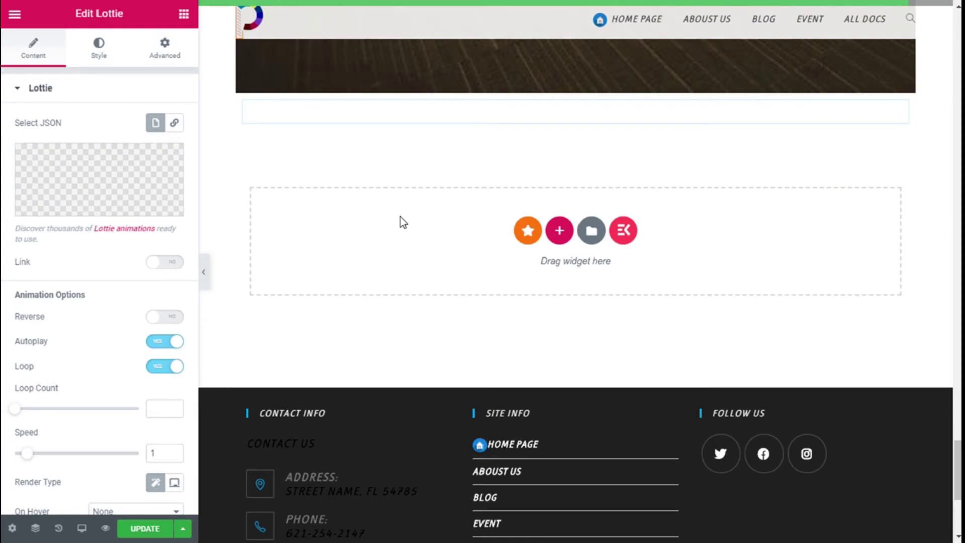
{"action": "scroll", "coordinate": [450, 274], "scroll_direction": "down", "scroll_amount": 1}
{"action": "scroll", "coordinate": [596, 286], "scroll_direction": "down", "scroll_amount": 5}
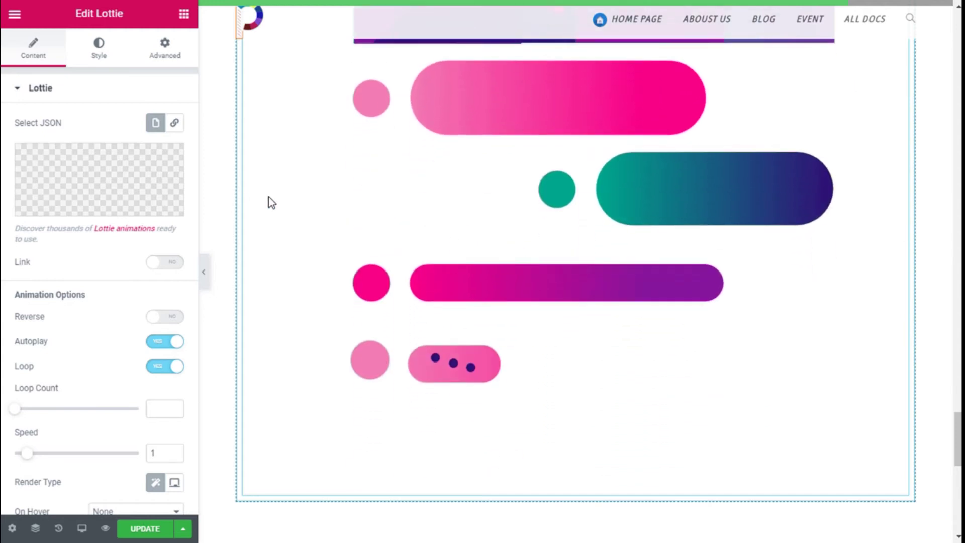
Try the Link option of the Lottie widget and switch it back off.
{"action": "left_click", "coordinate": [172, 269]}
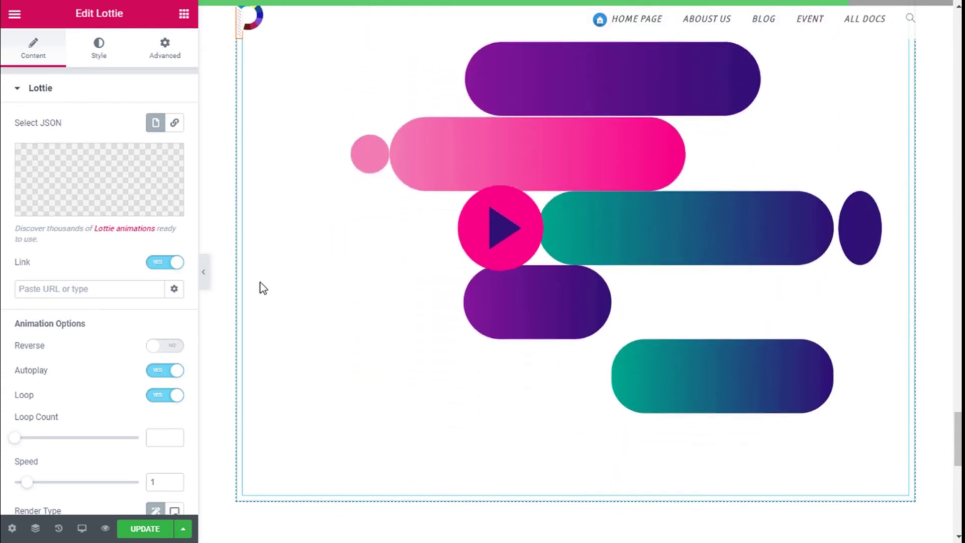
{"action": "left_click", "coordinate": [154, 265]}
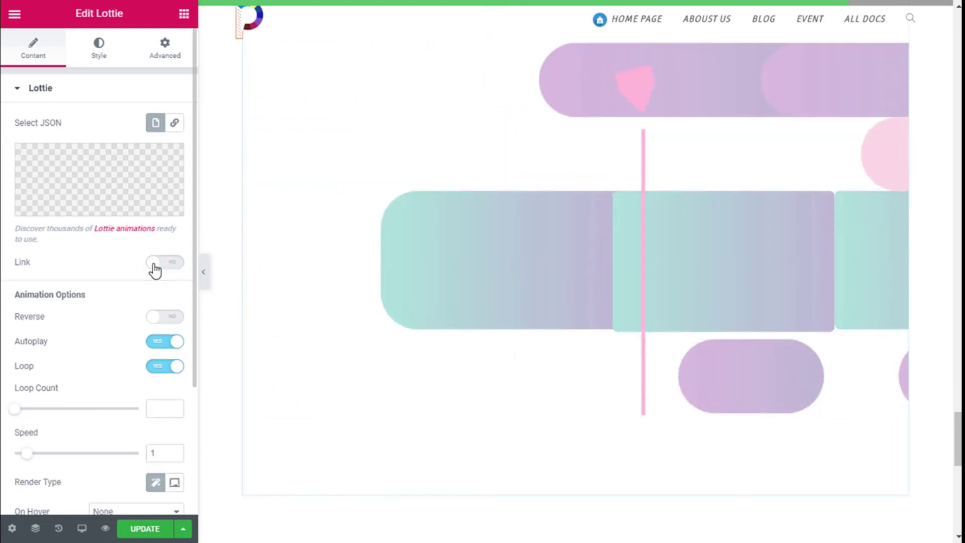
Enable Reverse and disable Autoplay for the Lottie animation, trying Start when visible and leaving it off.
{"action": "scroll", "coordinate": [44, 289], "scroll_direction": "down", "scroll_amount": 1}
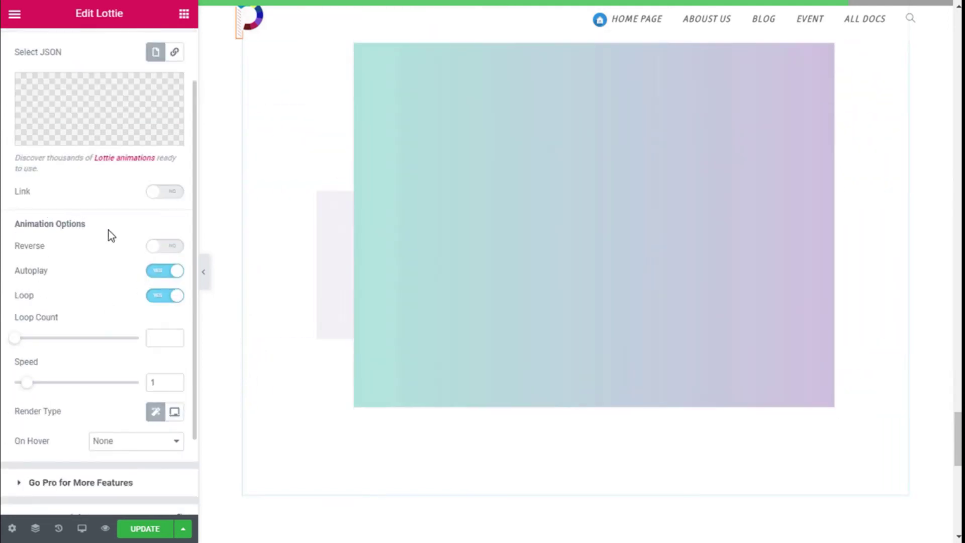
{"action": "left_click", "coordinate": [156, 247]}
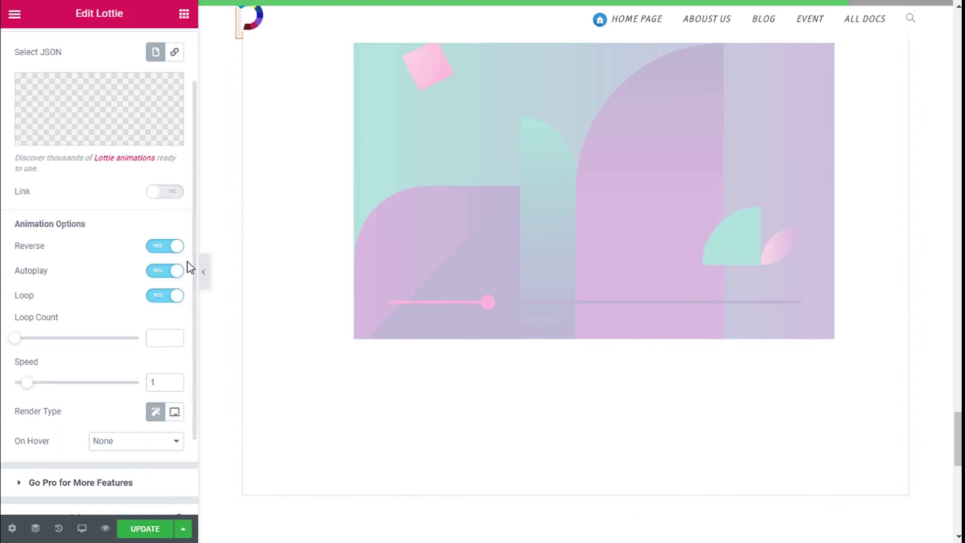
{"action": "left_click", "coordinate": [156, 271]}
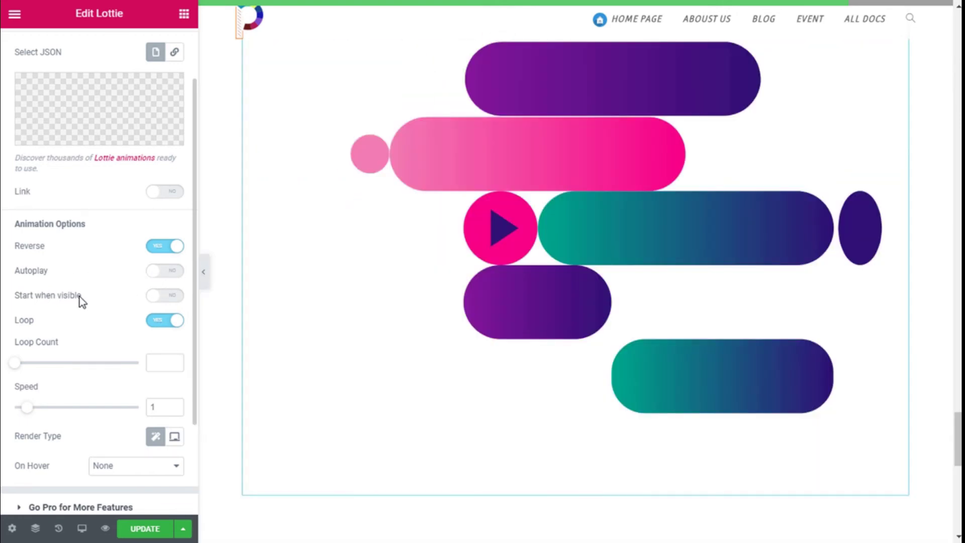
{"action": "left_click", "coordinate": [159, 301]}
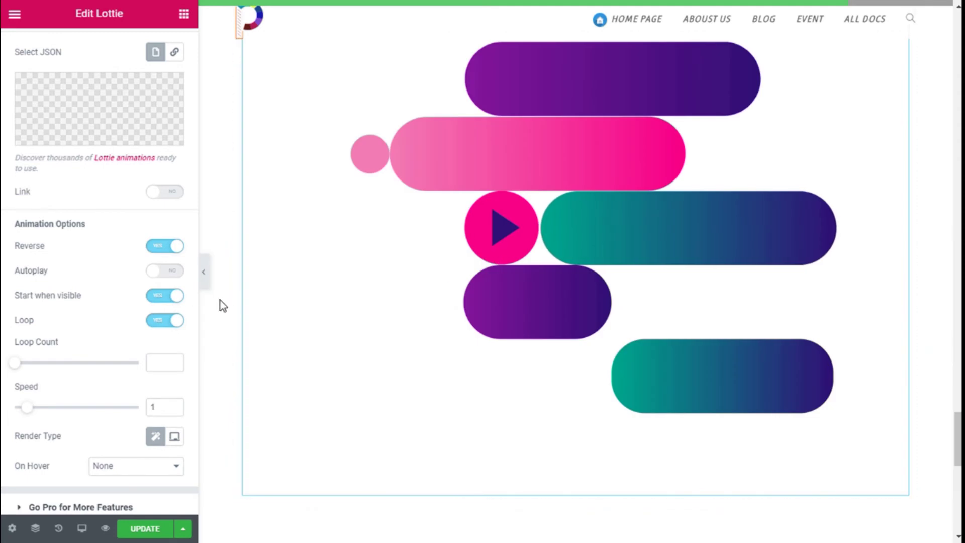
{"action": "left_click", "coordinate": [162, 296]}
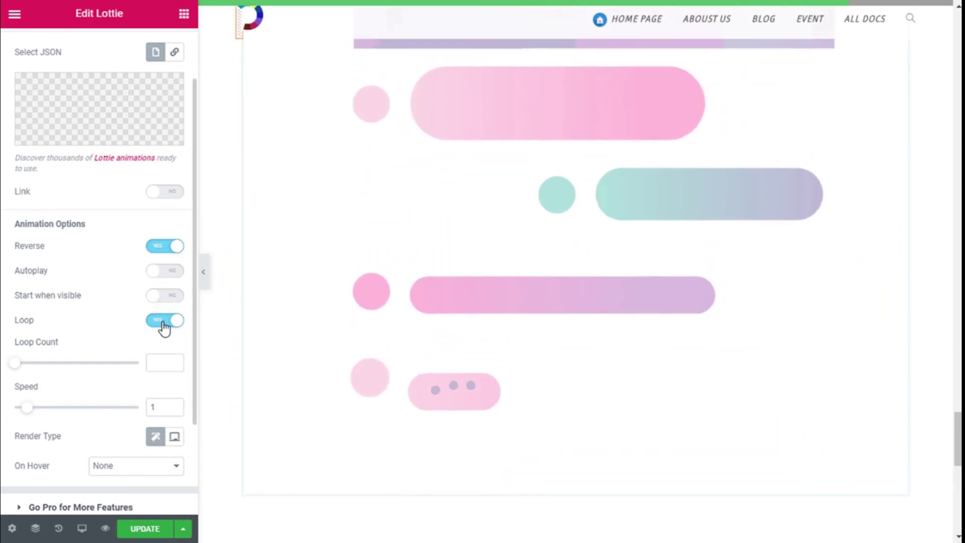
Try the Loop option on and off, leaving both Loop and Reverse disabled for the Lottie animation.
{"action": "left_click", "coordinate": [164, 329]}
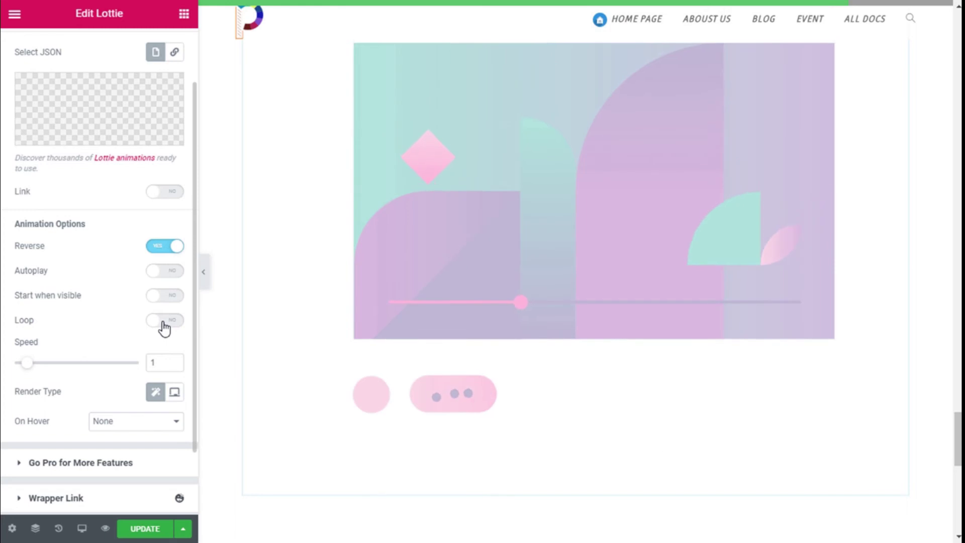
{"action": "left_click", "coordinate": [163, 322]}
{"action": "scroll", "coordinate": [91, 300], "scroll_direction": "down", "scroll_amount": 2}
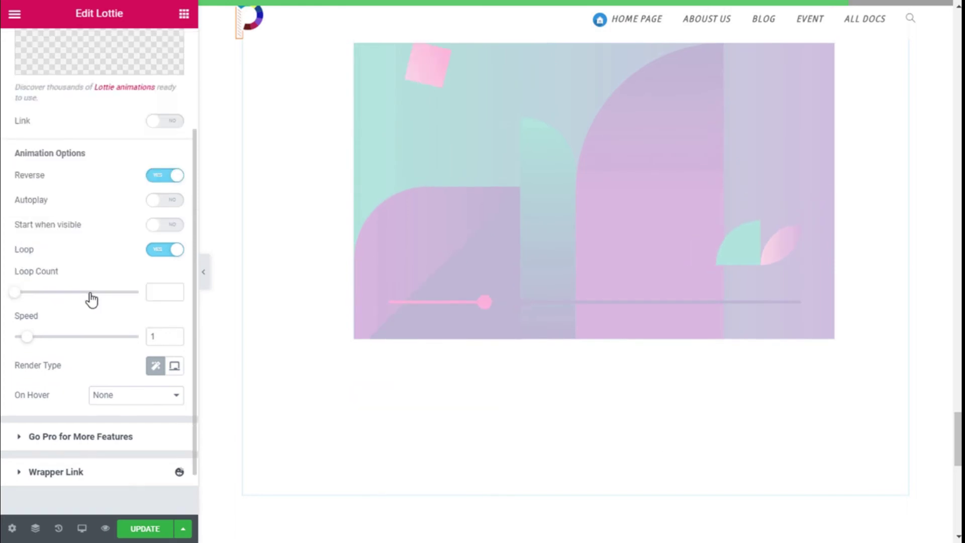
{"action": "left_click", "coordinate": [160, 251]}
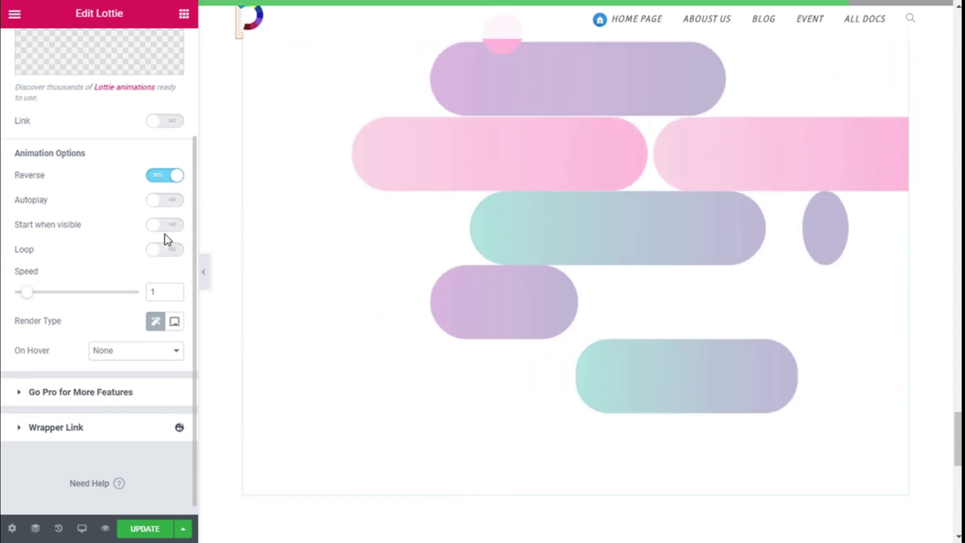
{"action": "left_click", "coordinate": [169, 185]}
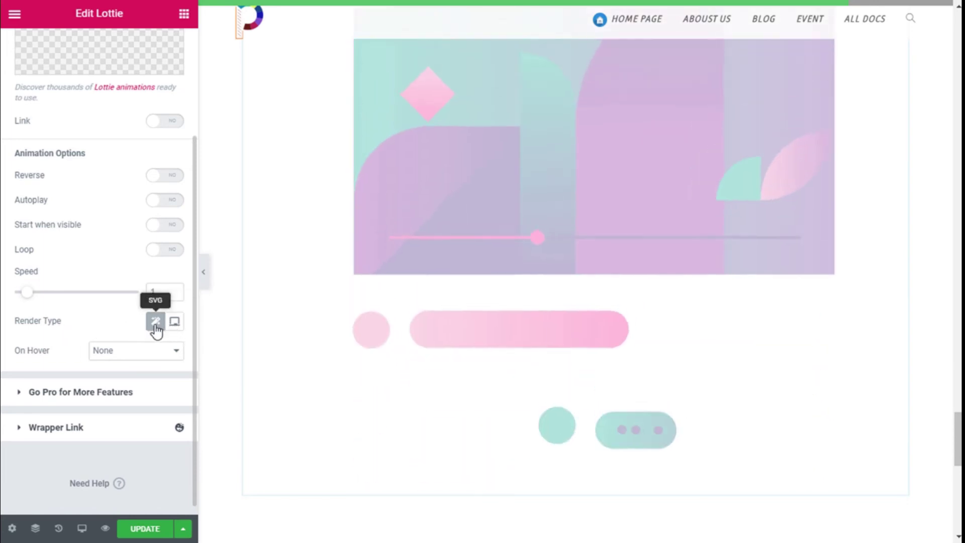
Change the Lottie animation's Render Type to the alternative to SVG and view the animation on the page.
{"action": "left_click", "coordinate": [171, 327]}
{"action": "left_click", "coordinate": [172, 327]}
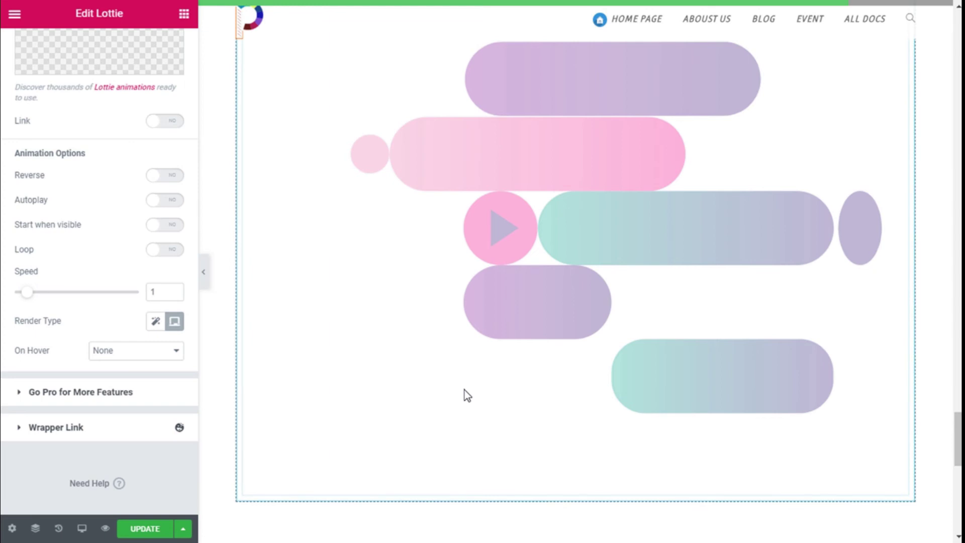
{"action": "scroll", "coordinate": [464, 390], "scroll_direction": "up", "scroll_amount": 4}
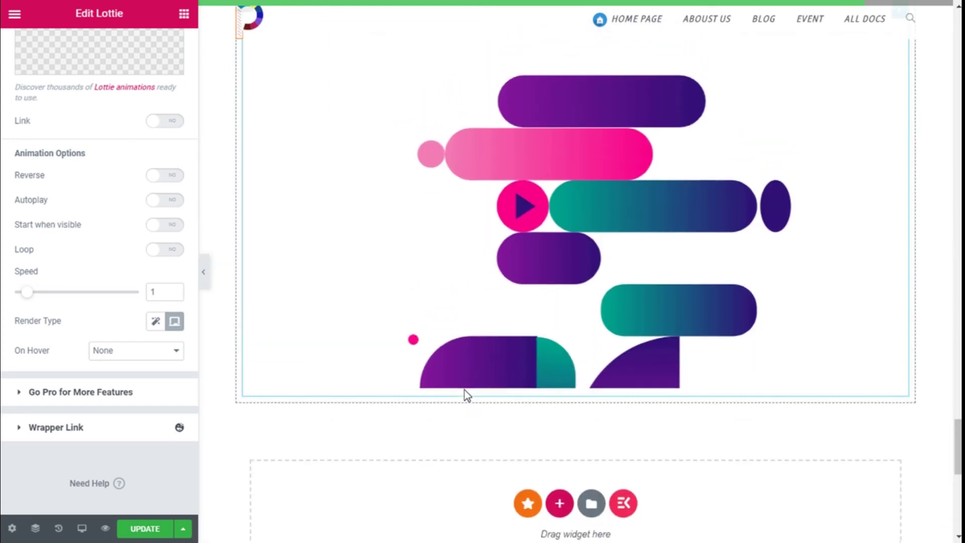
Set the Lottie animation's On Hover behaviour to Play and preview it by pointing at the animation on the page.
{"action": "scroll", "coordinate": [565, 261], "scroll_direction": "down", "scroll_amount": 3}
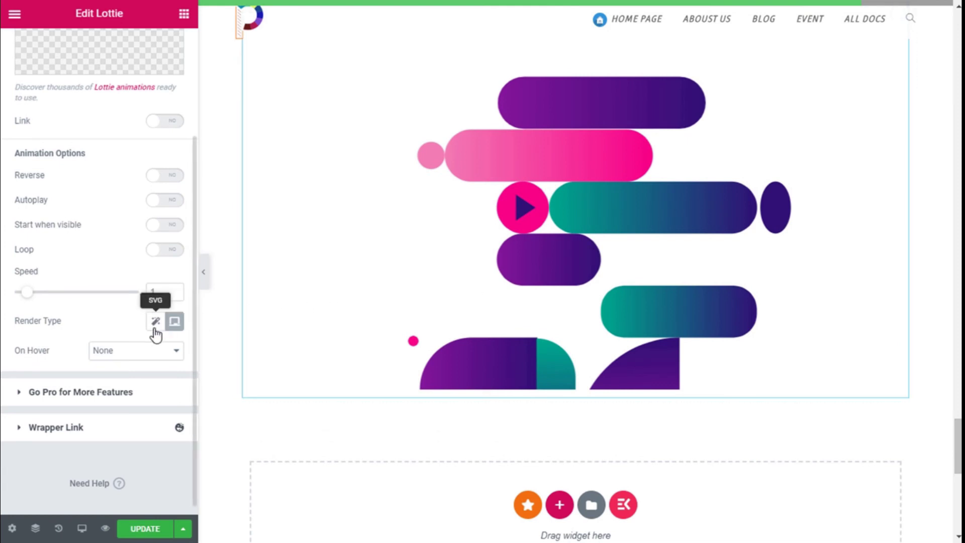
{"action": "left_click", "coordinate": [116, 353]}
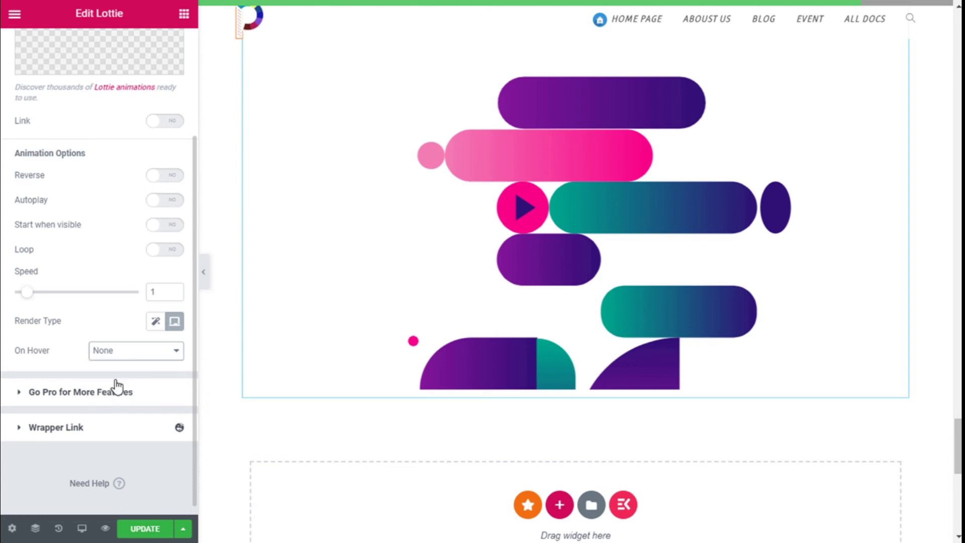
{"action": "left_click", "coordinate": [115, 378]}
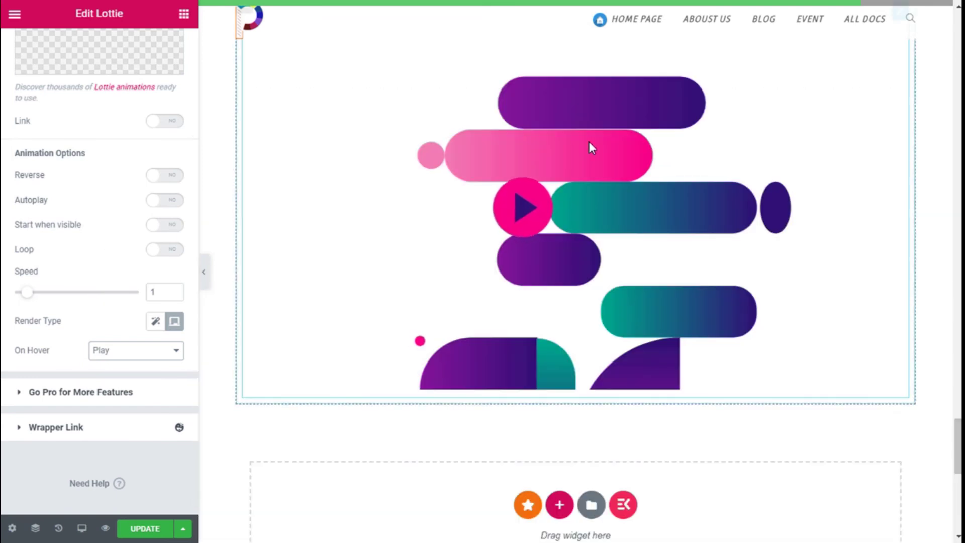
{"action": "mouse_move", "coordinate": [592, 149]}
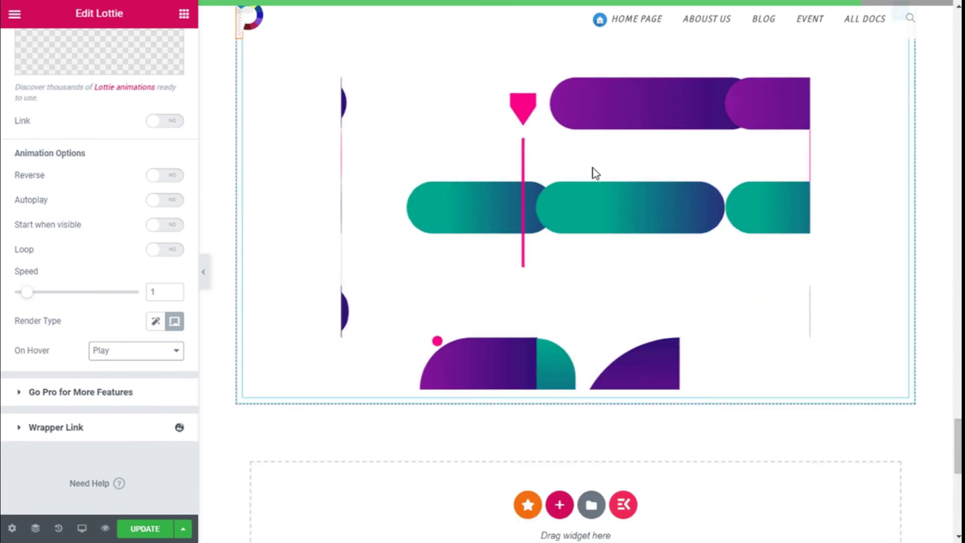
Set the Lottie animation's hover style to an opacity of 0.8 and a transition of 1.
{"action": "scroll", "coordinate": [38, 229], "scroll_direction": "up", "scroll_amount": 3}
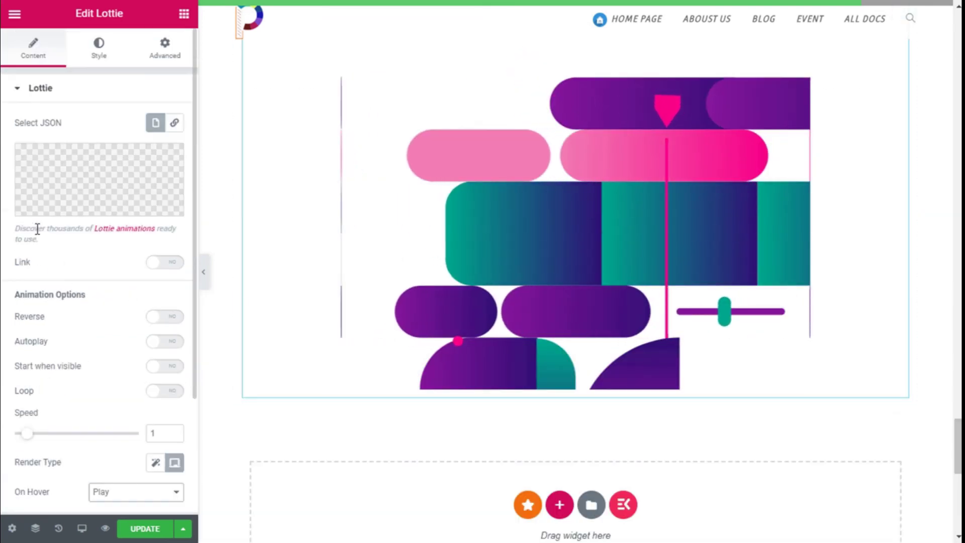
{"action": "left_click", "coordinate": [95, 63]}
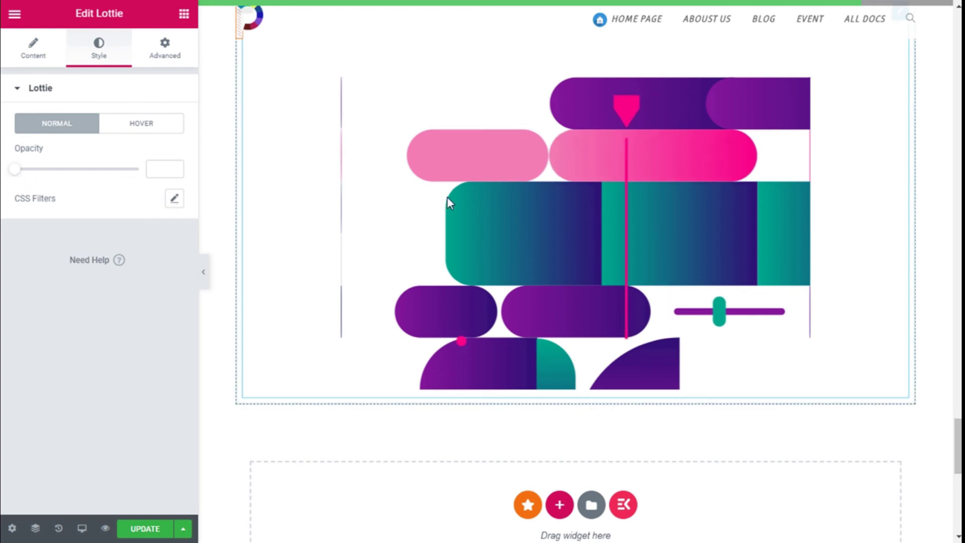
{"action": "left_click", "coordinate": [142, 125]}
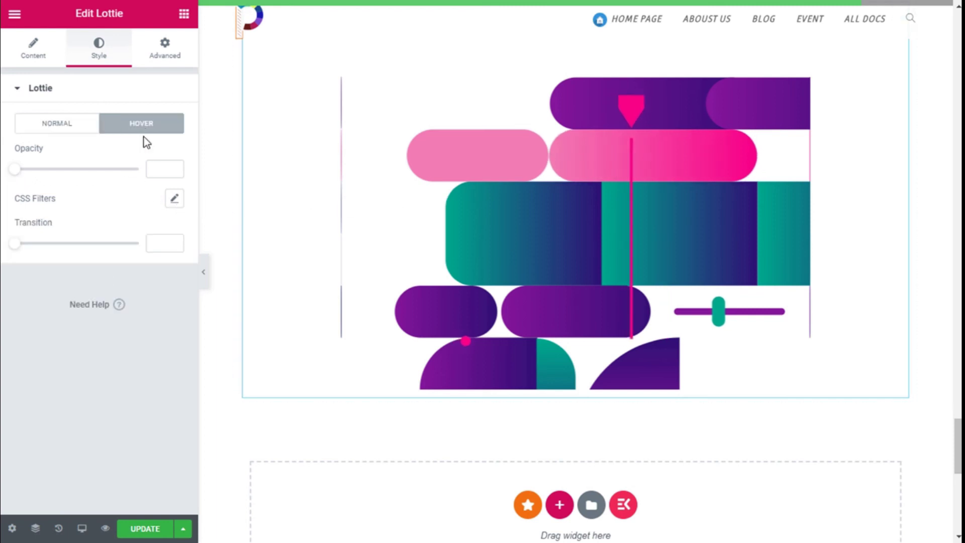
{"action": "left_click_drag", "start_coordinate": [15, 170], "coordinate": [112, 190]}
{"action": "left_click_drag", "start_coordinate": [17, 246], "coordinate": [32, 250]}
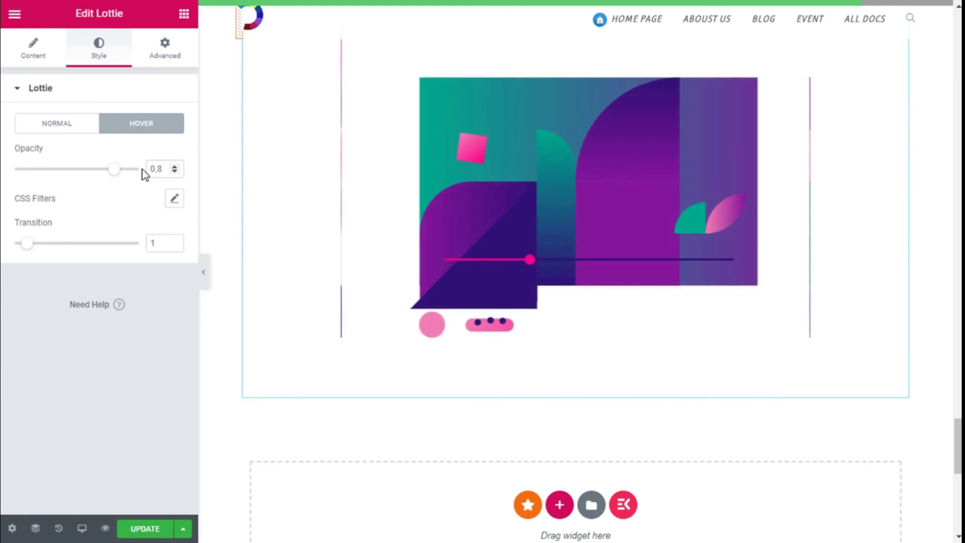
Try the URL source for the Lottie widget's JSON and switch back to the JSON file source.
{"action": "left_click", "coordinate": [35, 53]}
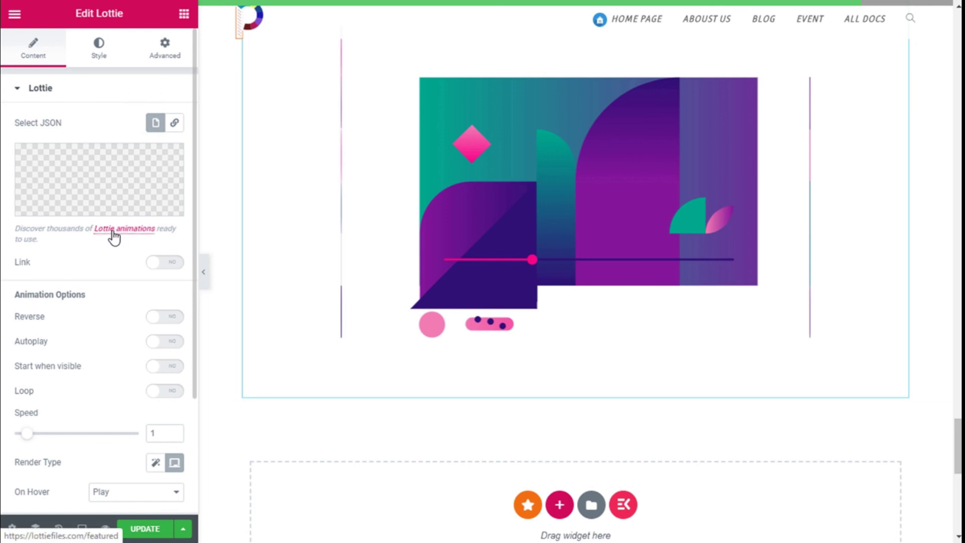
{"action": "left_click", "coordinate": [177, 122]}
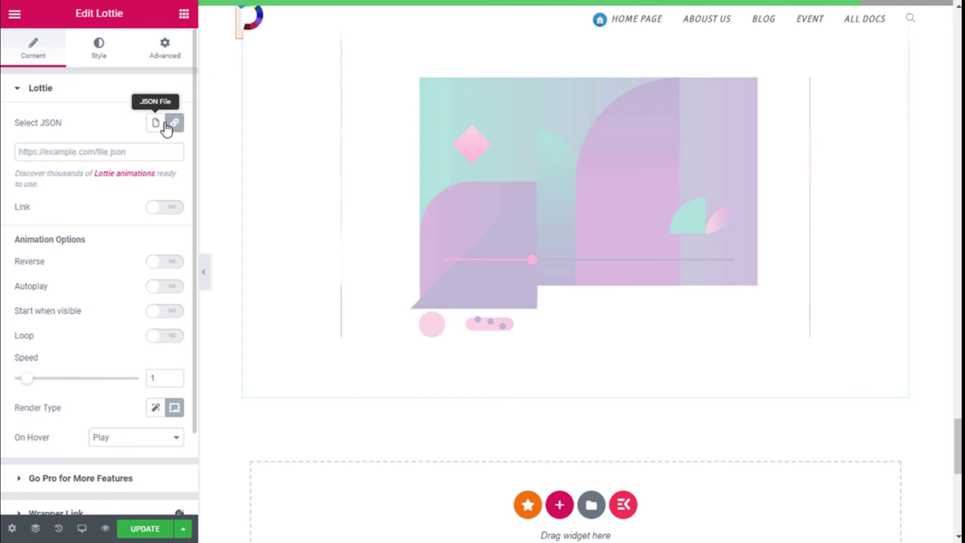
{"action": "left_click", "coordinate": [167, 125]}
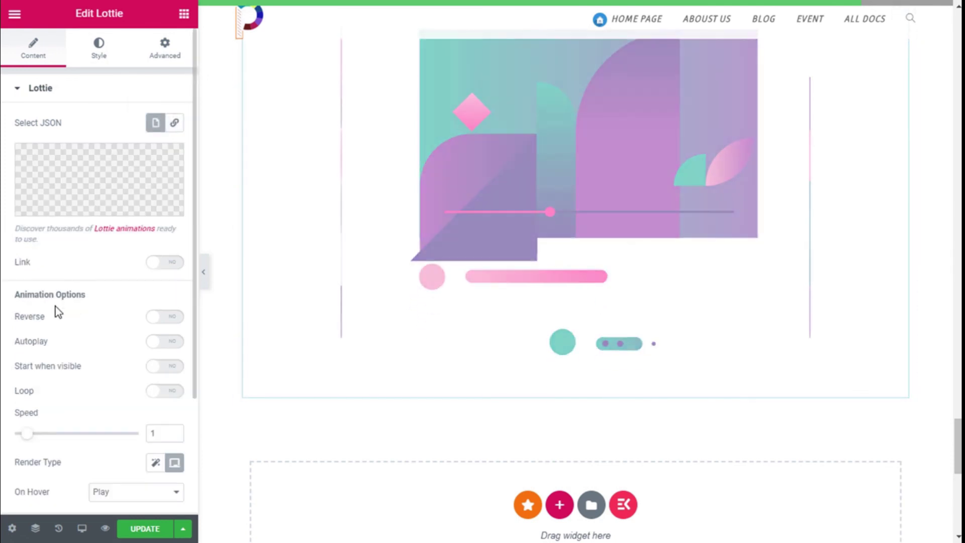
Review the Lottie widget's content settings and update the page to save the changes.
{"action": "scroll", "coordinate": [85, 320], "scroll_direction": "down", "scroll_amount": 2}
{"action": "scroll", "coordinate": [547, 272], "scroll_direction": "up", "scroll_amount": 2}
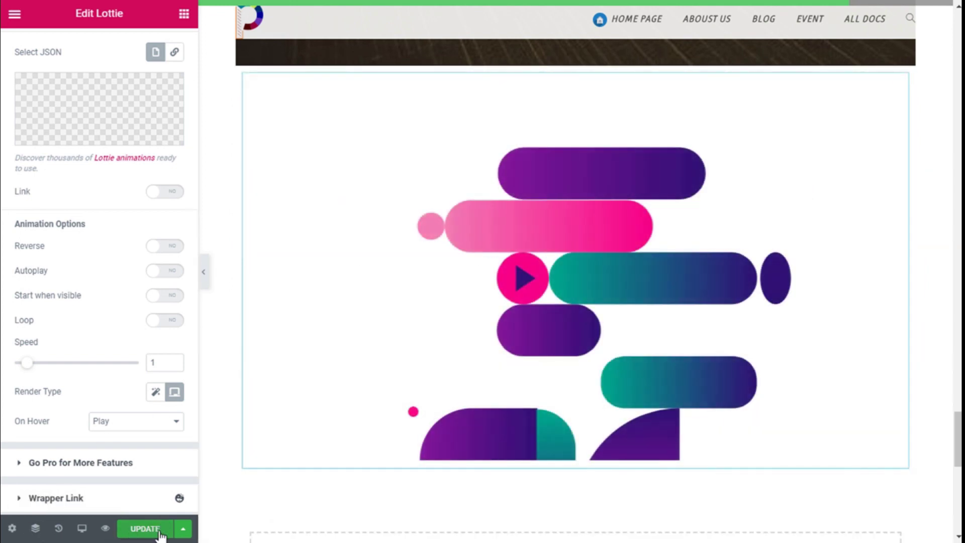
{"action": "left_click", "coordinate": [160, 528]}
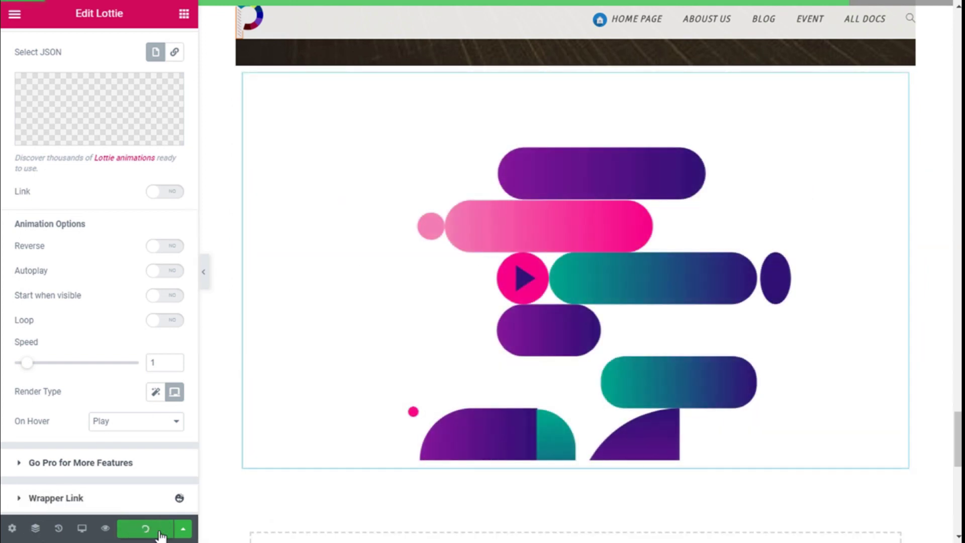